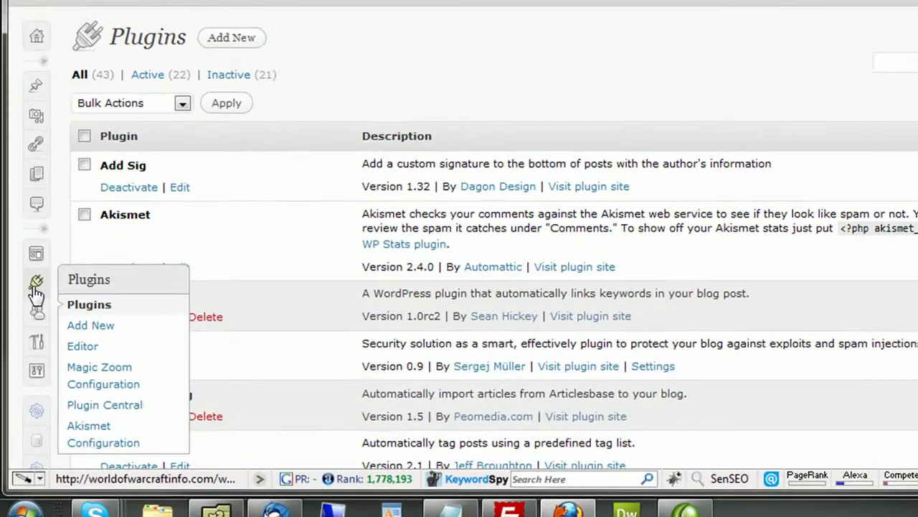
- Open the theme's footer.php in the theme editor and scroll to the wp_footer() call
mouse_move(30, 306)
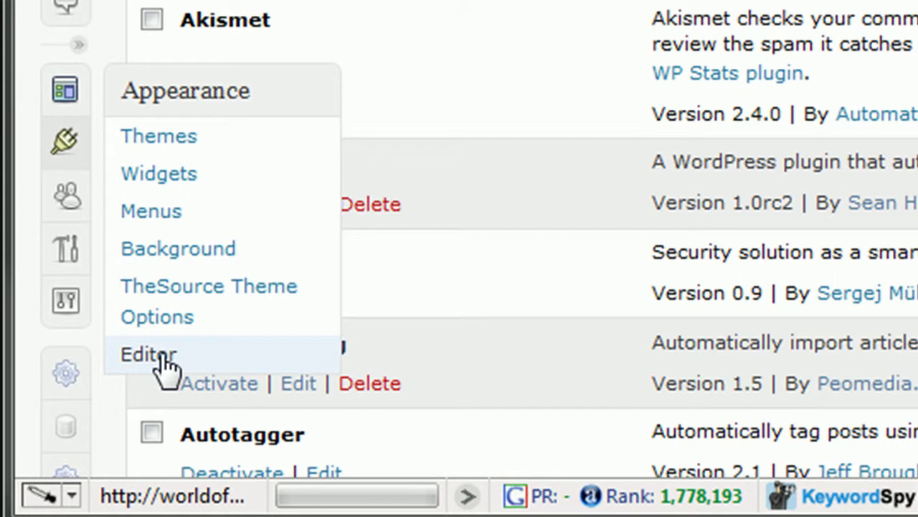
click(158, 359)
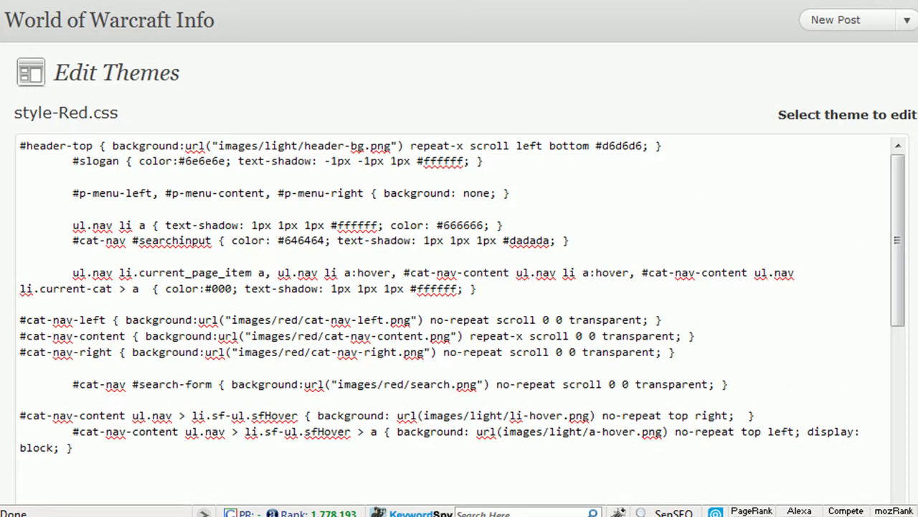
scroll(459, 287, down, 1)
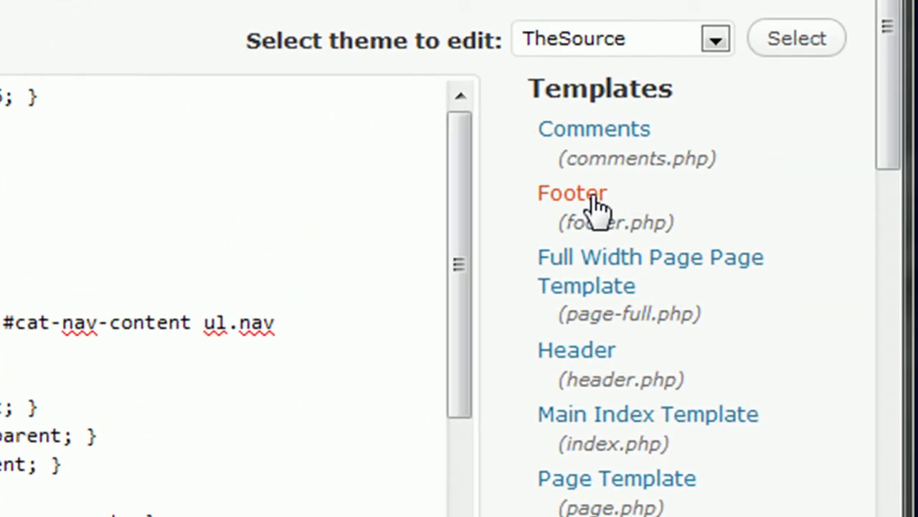
click(599, 207)
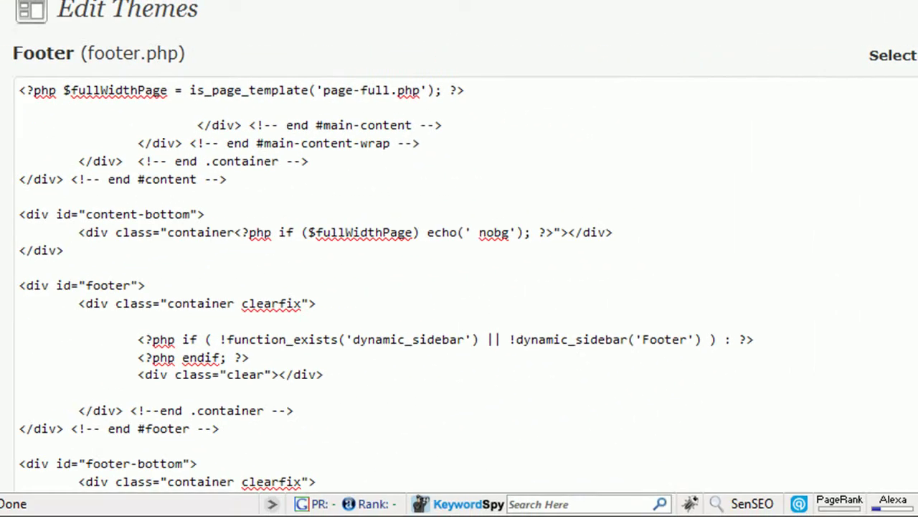
scroll(459, 287, down, 1)
scroll(459, 287, down, 7)
scroll(459, 287, down, 5)
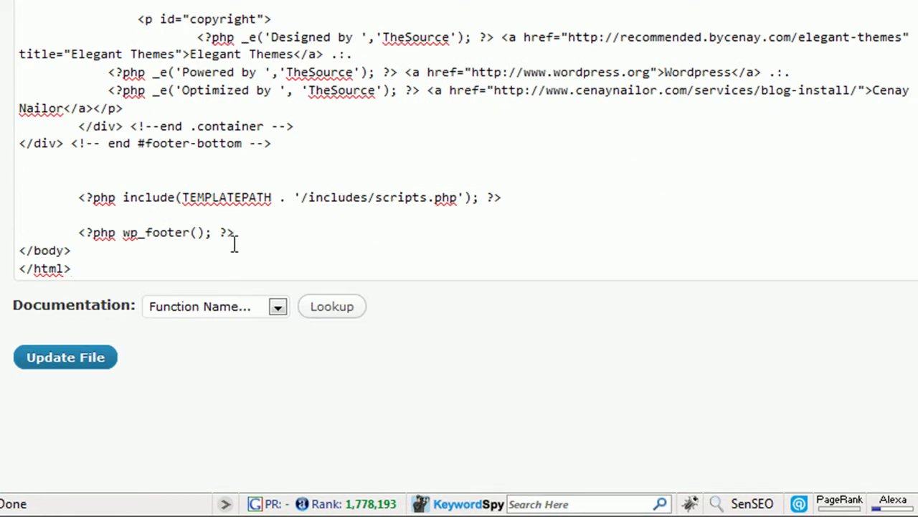
- Paste the get_num_queries/timer_stop comment on a new line after wp_footer() and save footer.php
click(254, 232)
key(Return)
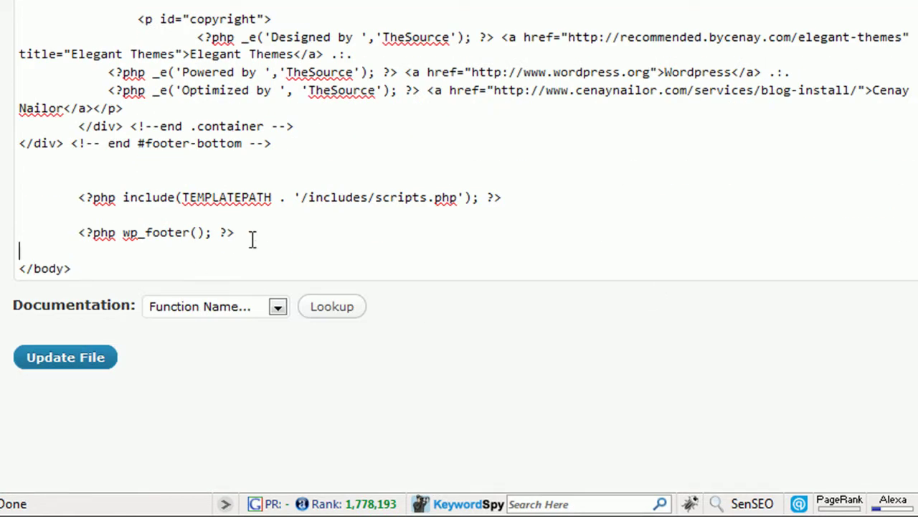
text(<!-- <?php echo get_num_queries(); ?> queries. <?php timer_stop(1); ?> seconds. -->)
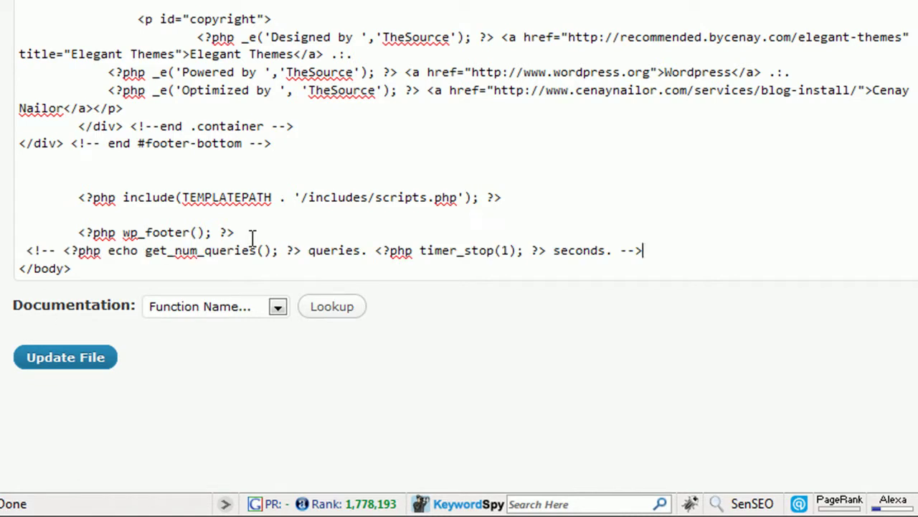
drag(64, 251, 301, 250)
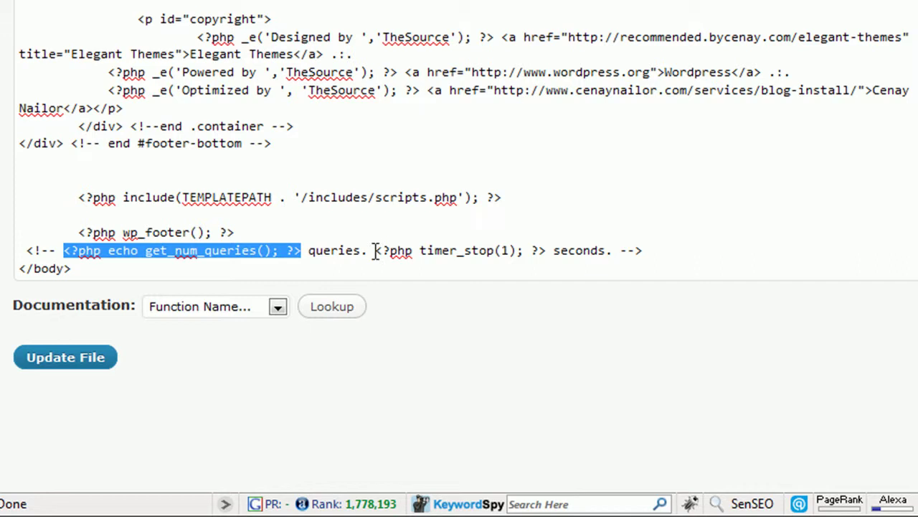
drag(377, 251, 546, 250)
click(92, 362)
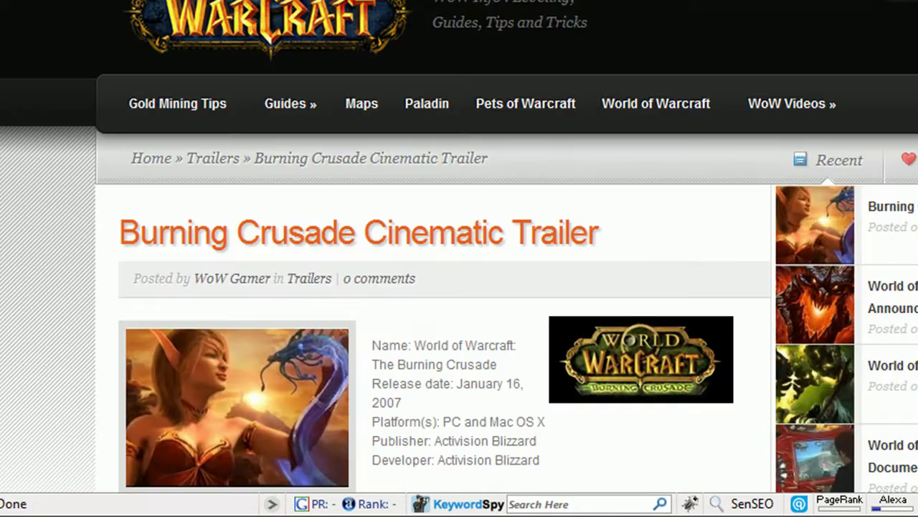
- Return to the blog's home page, which features the Teldrassil post
click(298, 3)
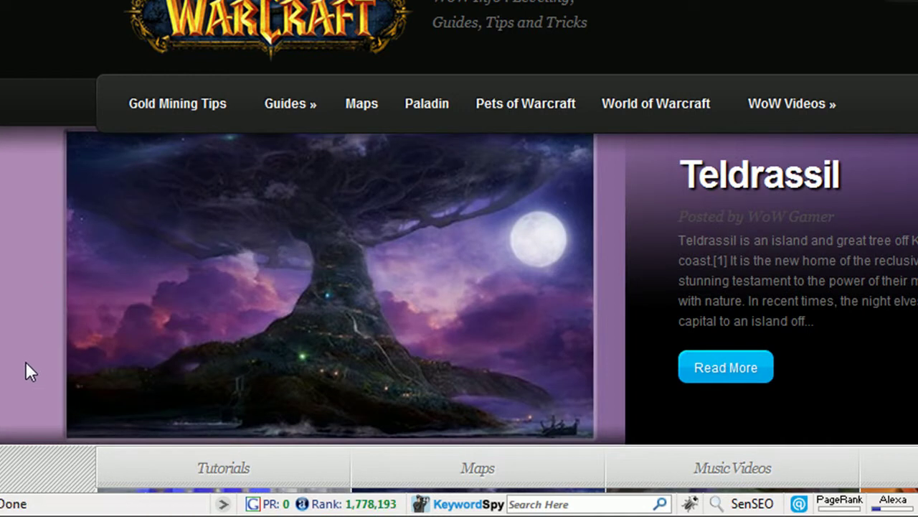
right_click(11, 278)
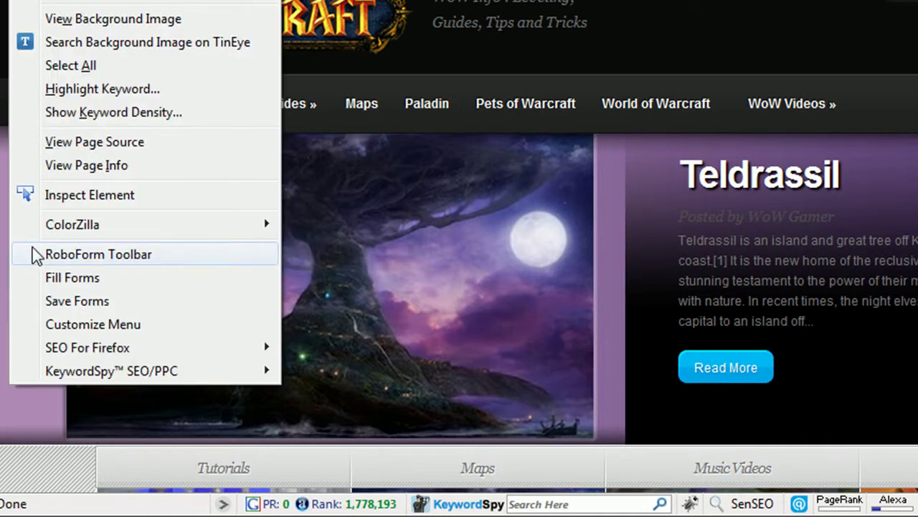
click(381, 76)
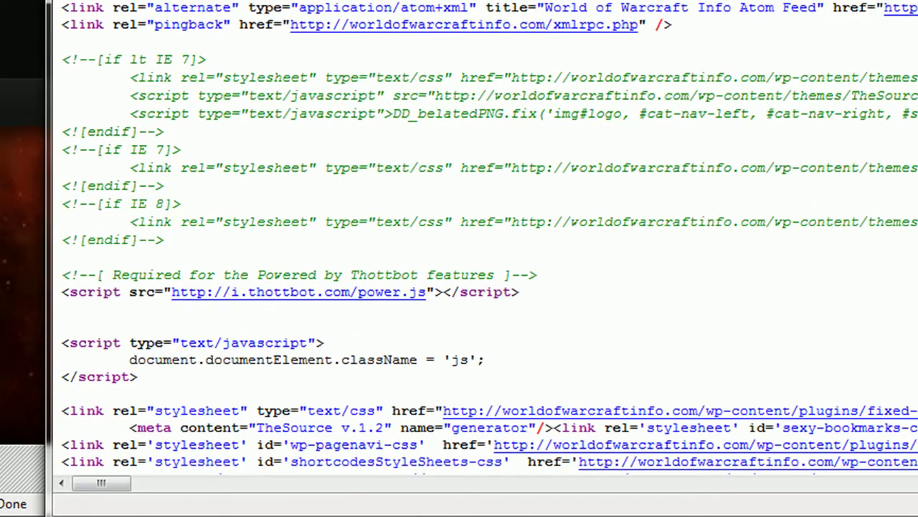
scroll(459, 258, down, 20)
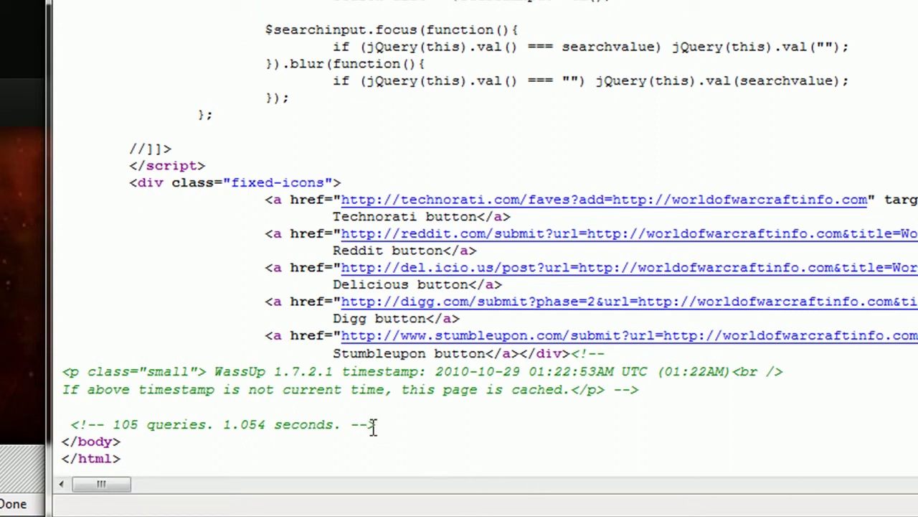
drag(374, 425, 49, 436)
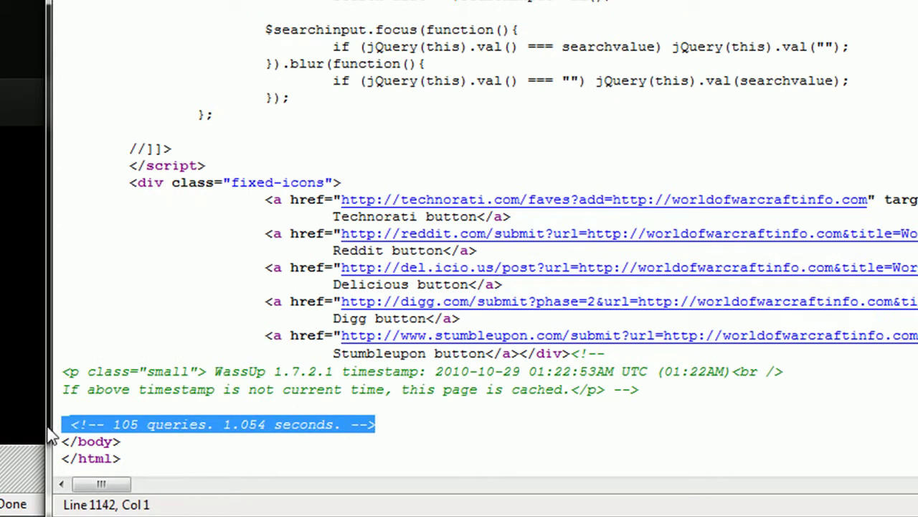
click(394, 424)
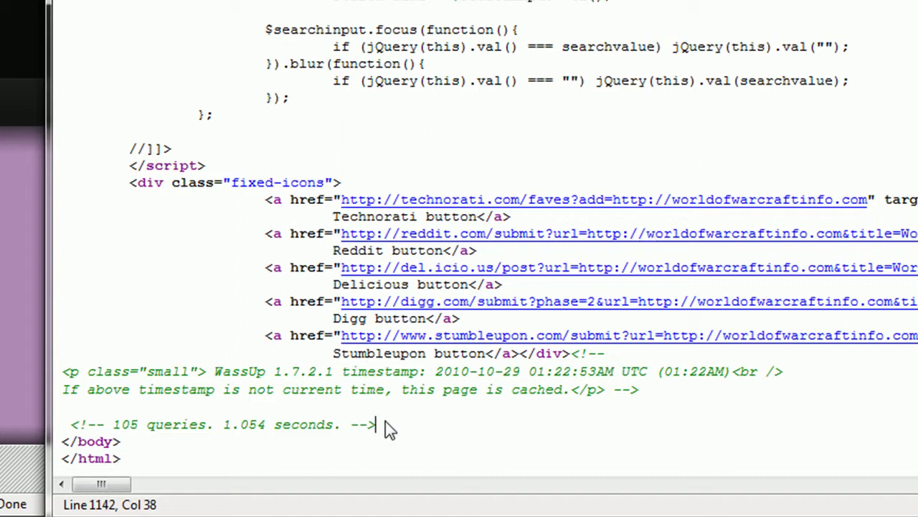
drag(385, 421, 73, 421)
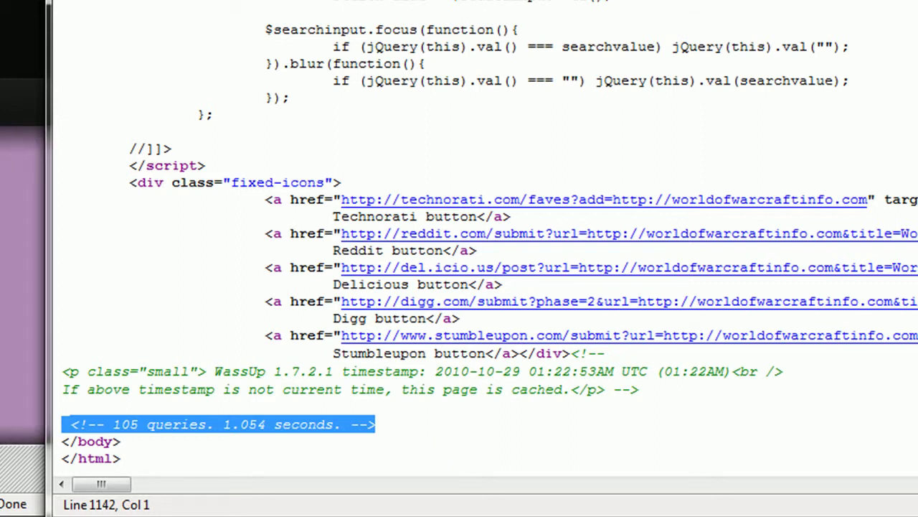
key(ctrl+w)
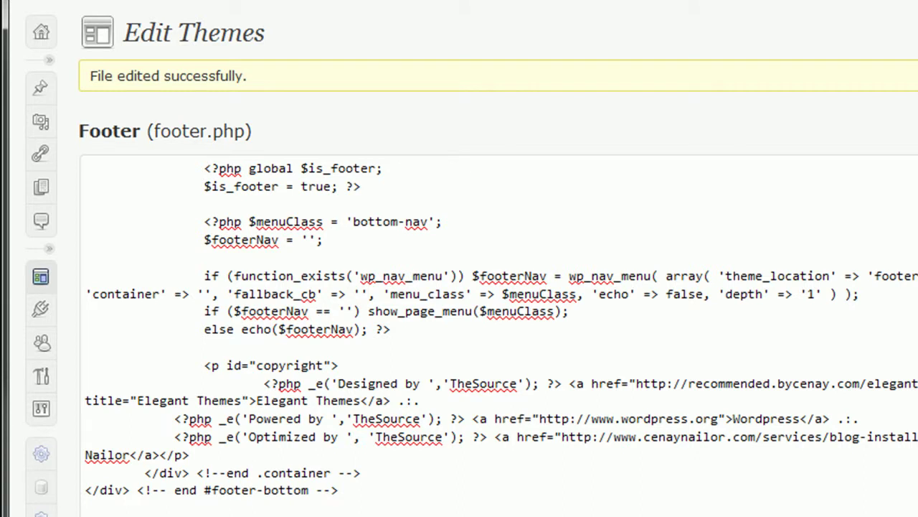
- Add a blank line above the footer.php timing comment, then go to the Plugins list
scroll(459, 287, down, 4)
scroll(165, 364, down, 4)
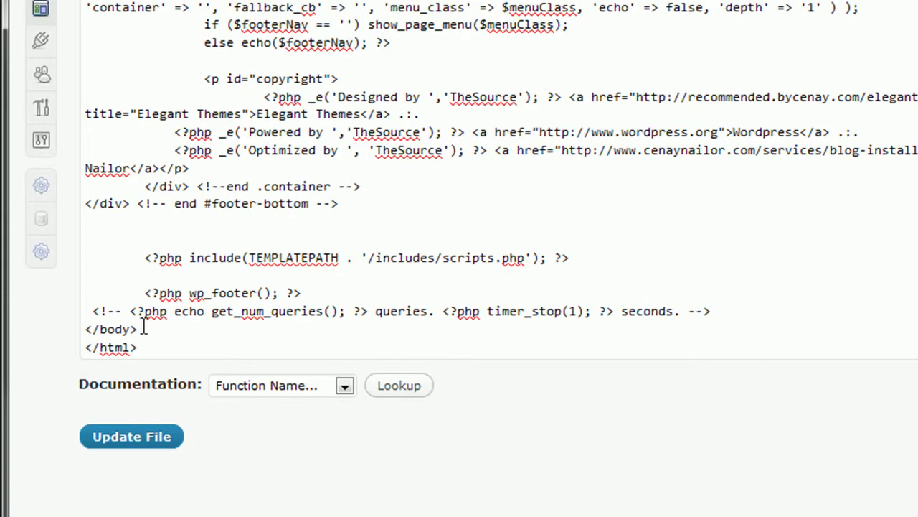
drag(139, 329, 85, 330)
key(Up)
key(Return)
click(600, 328)
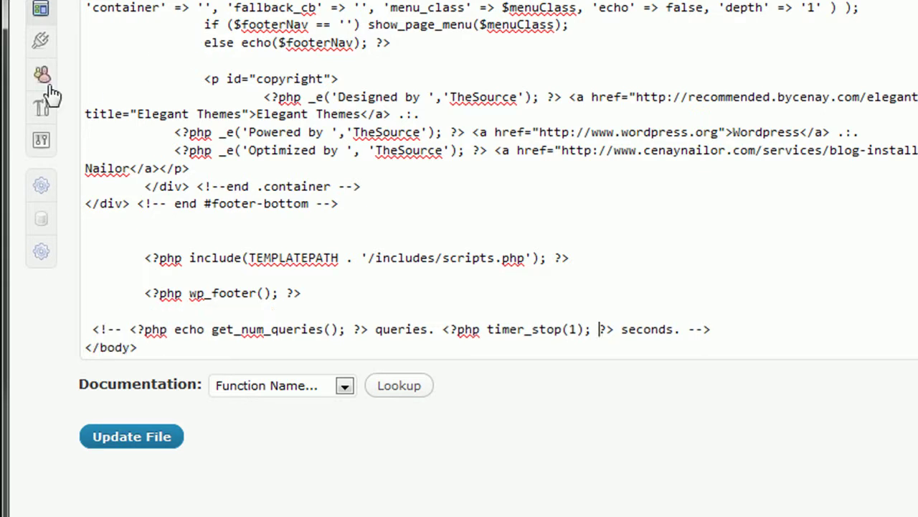
mouse_move(41, 43)
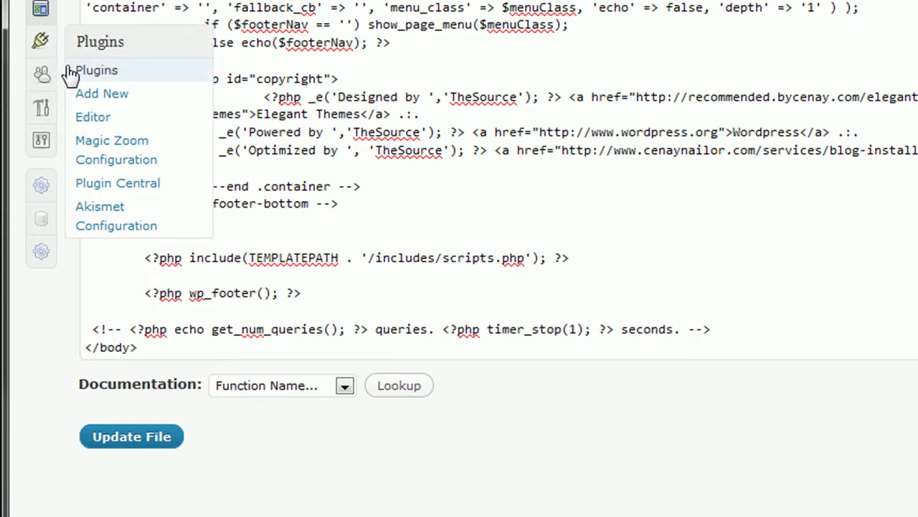
click(70, 74)
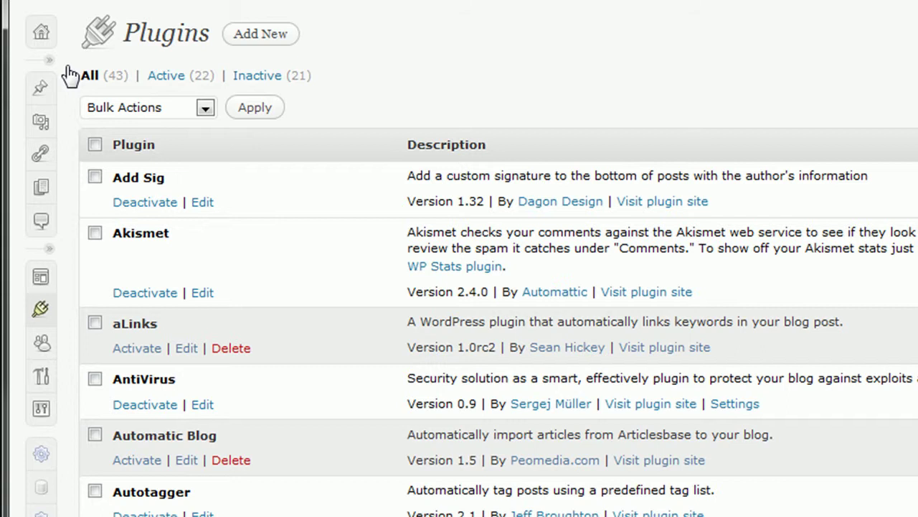
- In the Calc timing sheet, step through the plugin names in column A down to Firestats in A6
key(alt+Tab)
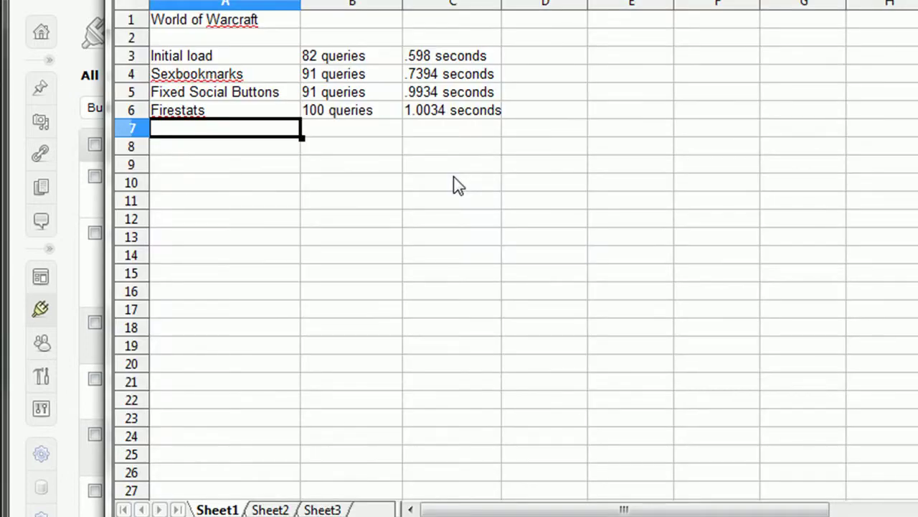
click(202, 20)
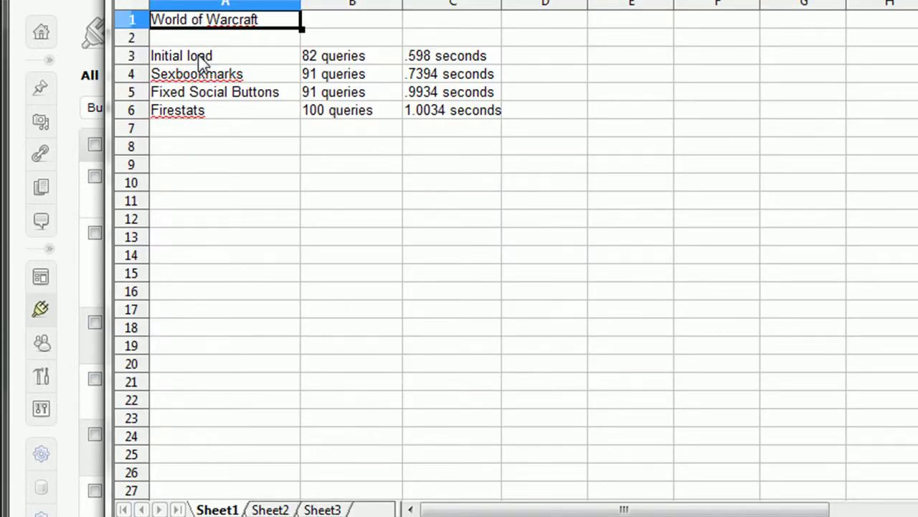
click(199, 58)
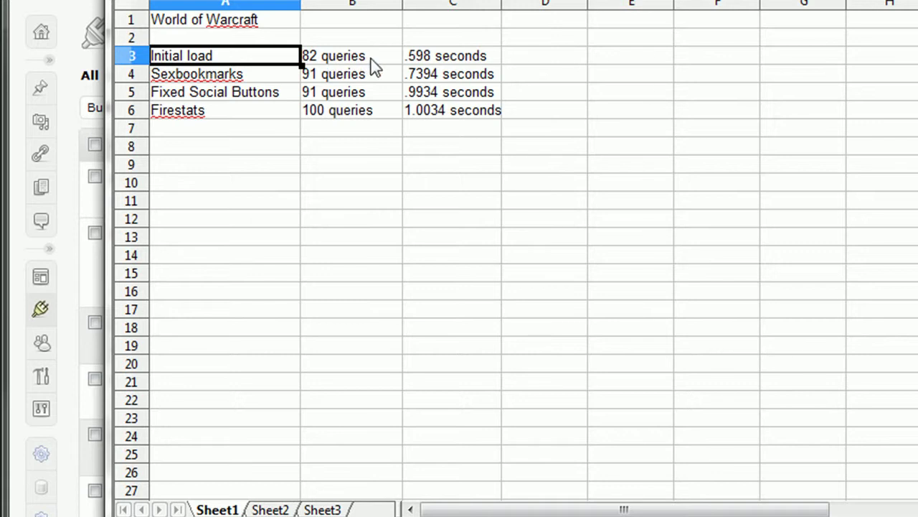
click(233, 76)
click(231, 94)
click(226, 111)
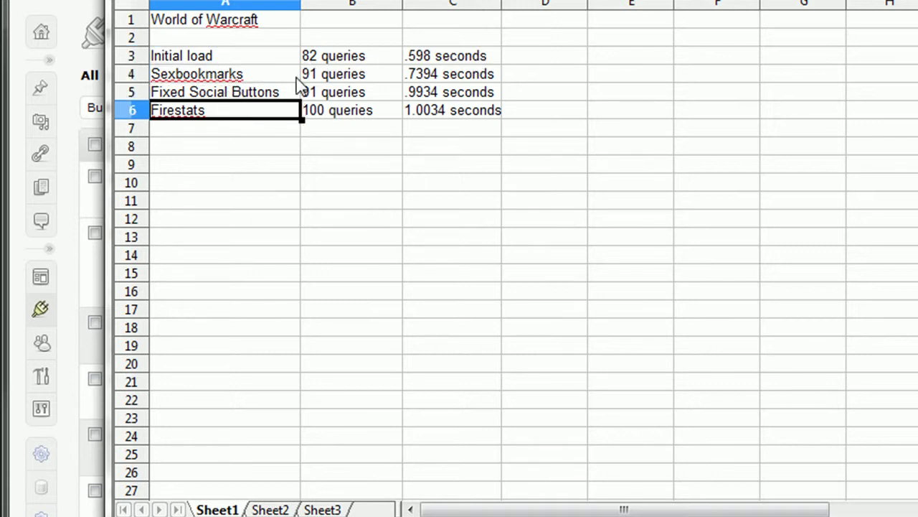
- Check the Initial load figures, 82 queries and .598 seconds, then return to the WordPress Plugins page
click(340, 57)
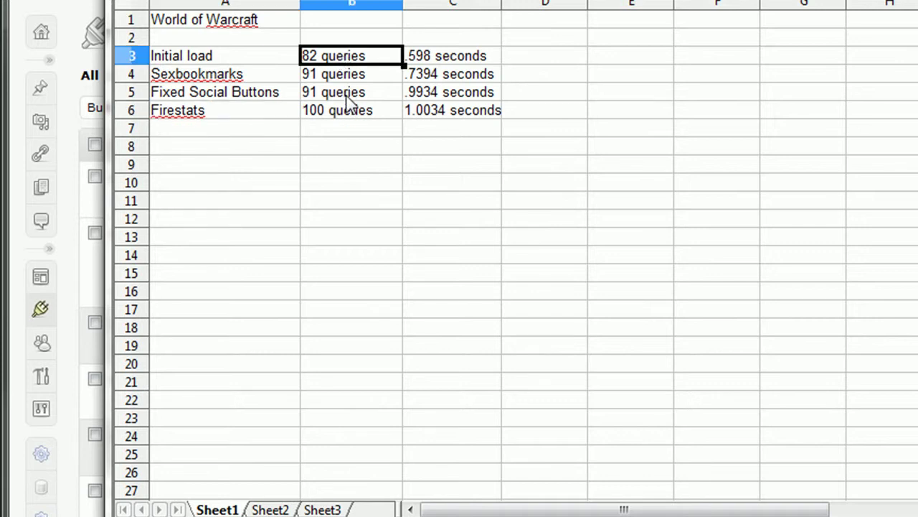
click(444, 59)
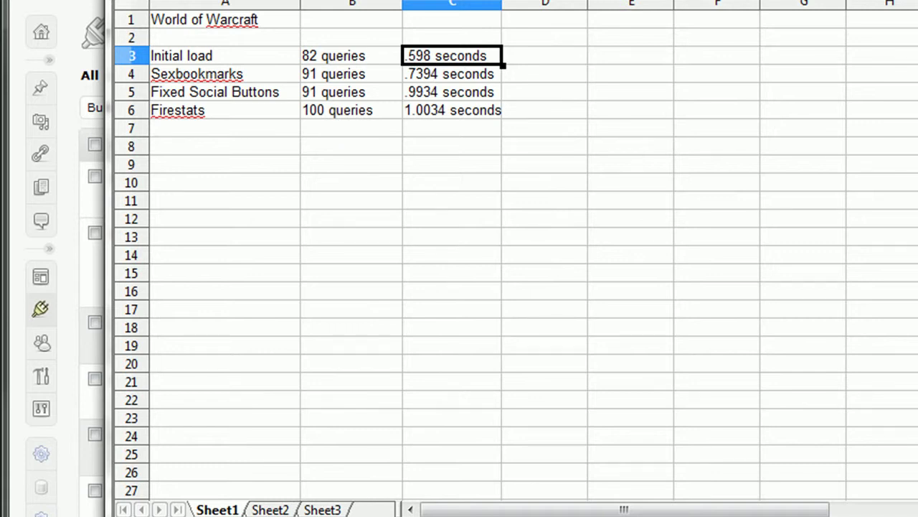
key(alt+Tab)
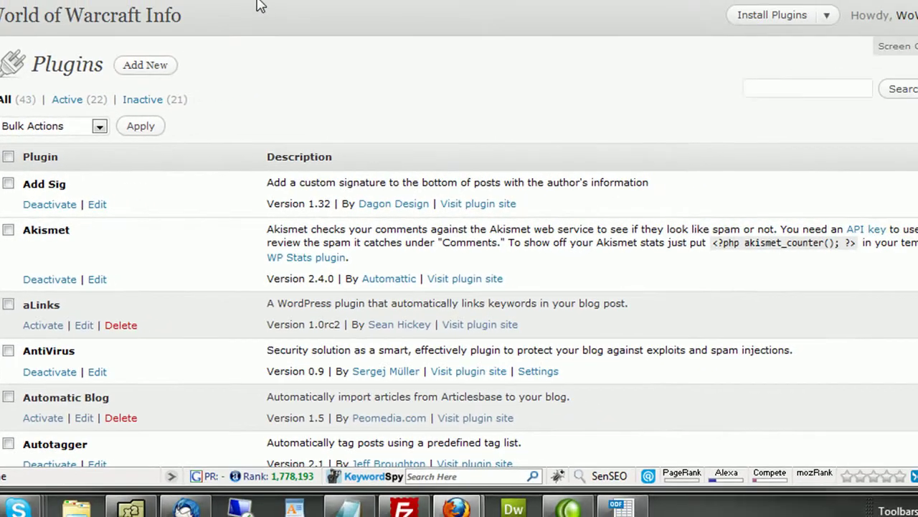
click(261, 6)
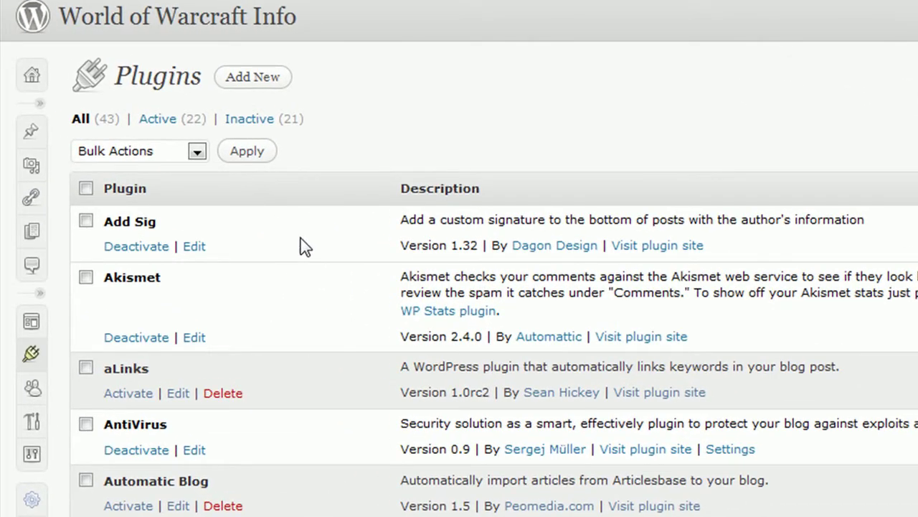
scroll(301, 244, down, 3)
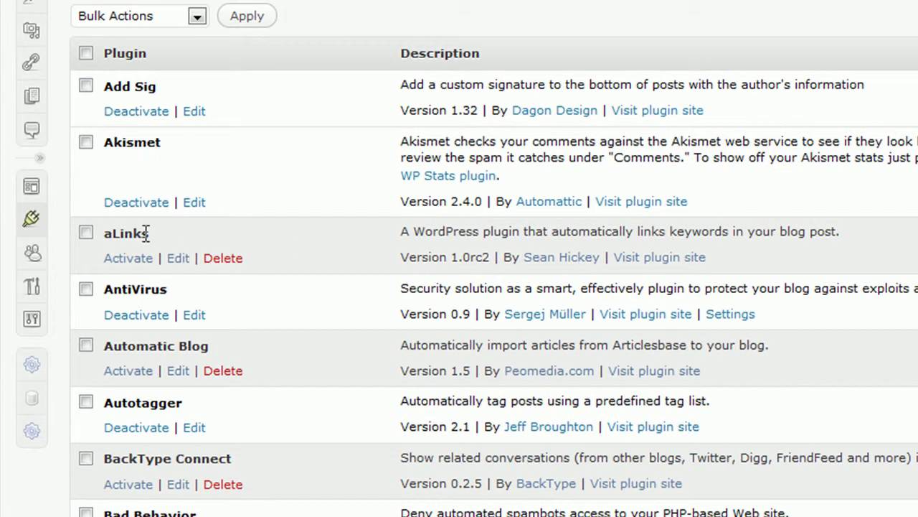
drag(168, 291, 90, 296)
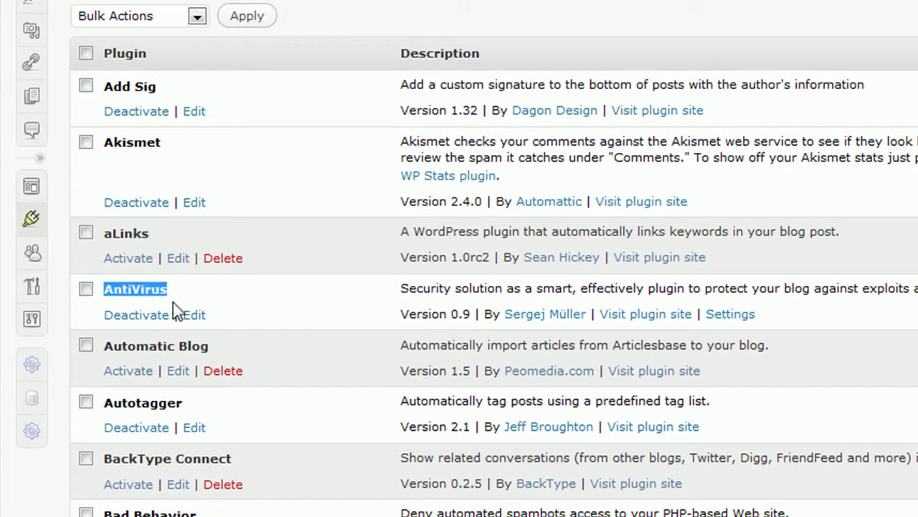
click(231, 295)
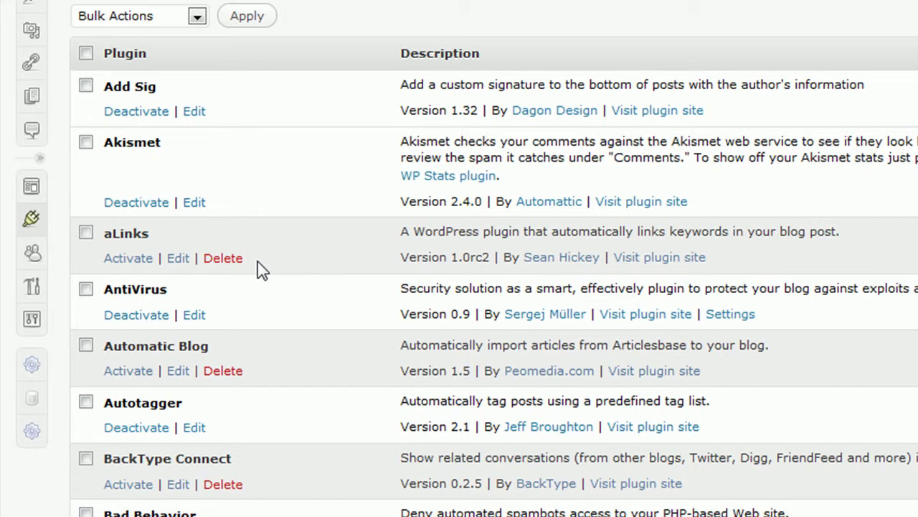
scroll(261, 268, down, 2)
drag(258, 324, 102, 328)
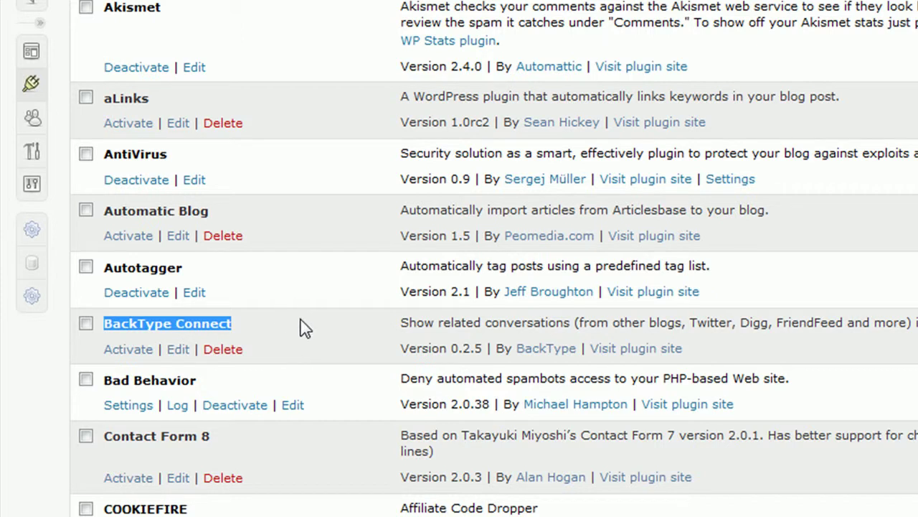
- Highlight the BackType Connect plugin name and scroll further down the Plugins list
click(283, 332)
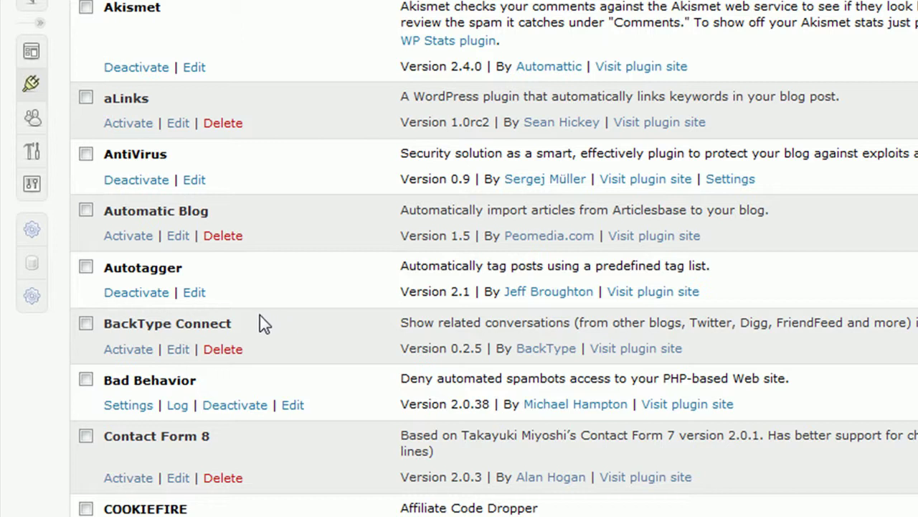
drag(253, 320, 102, 326)
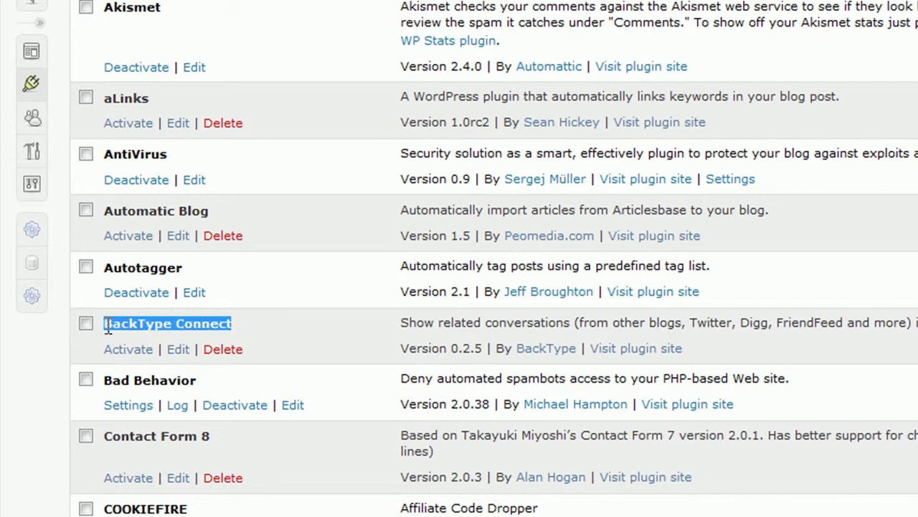
click(286, 334)
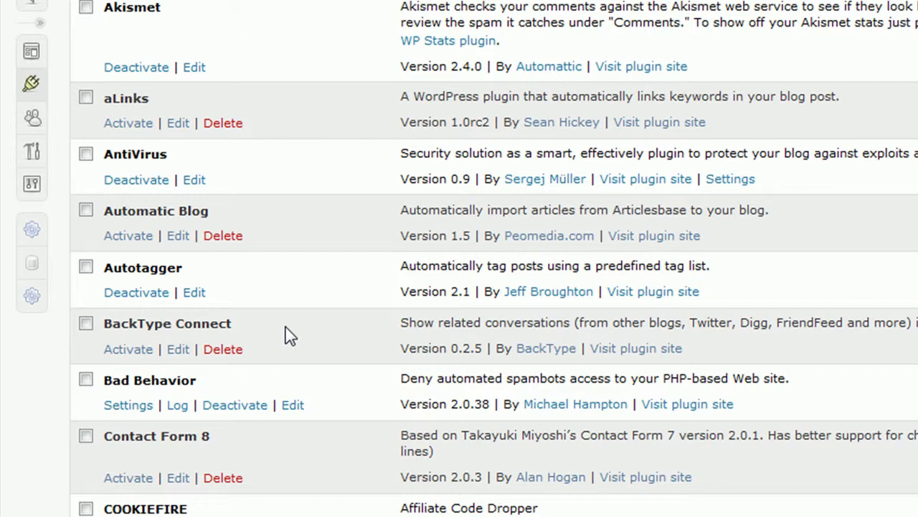
scroll(285, 334, down, 4)
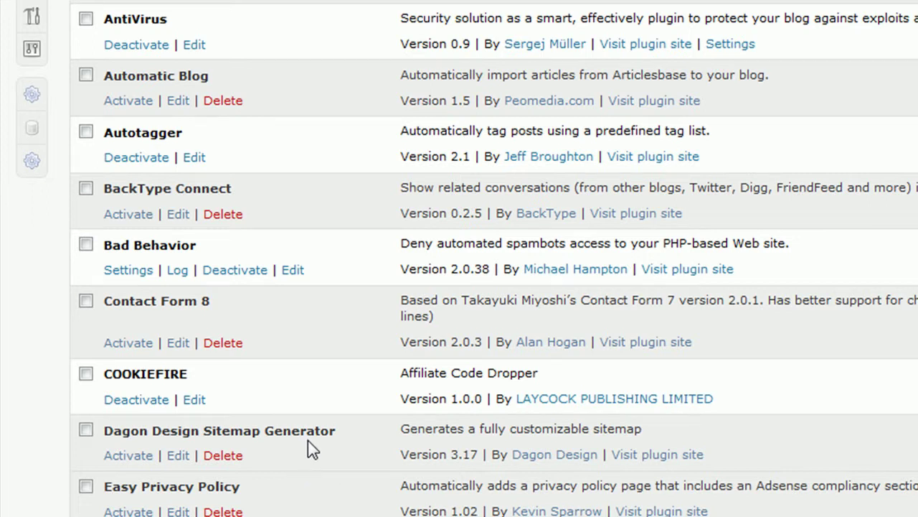
scroll(309, 440, down, 6)
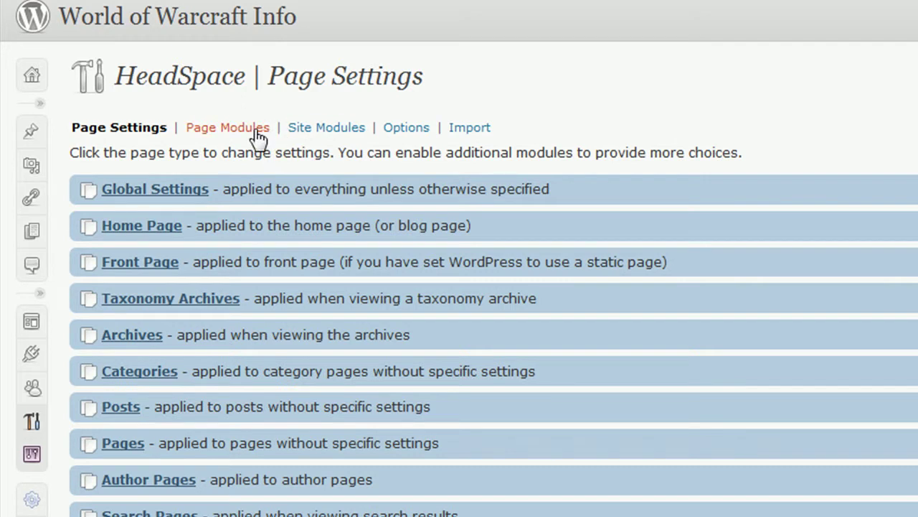
- Show HeadSpace Site Modules and scroll through the modules from Google Analytics to Yahoo! Site Explorer
click(308, 128)
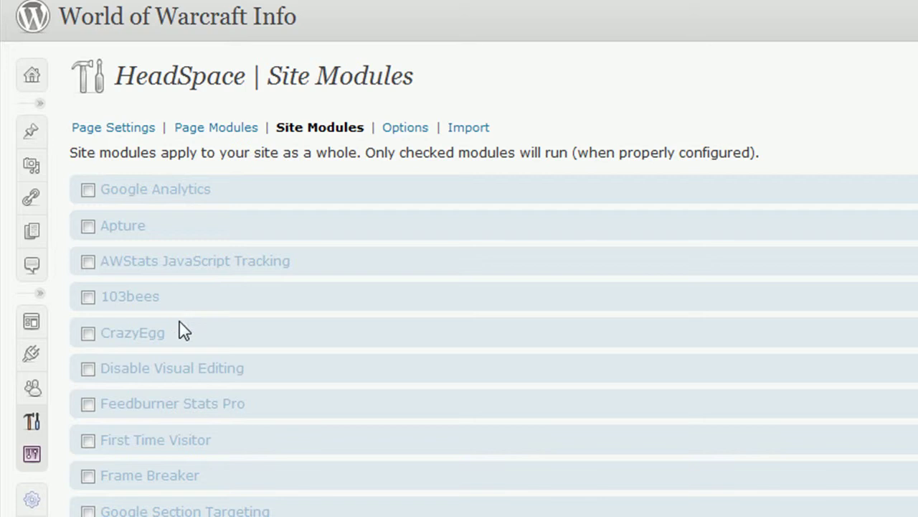
scroll(181, 326, down, 5)
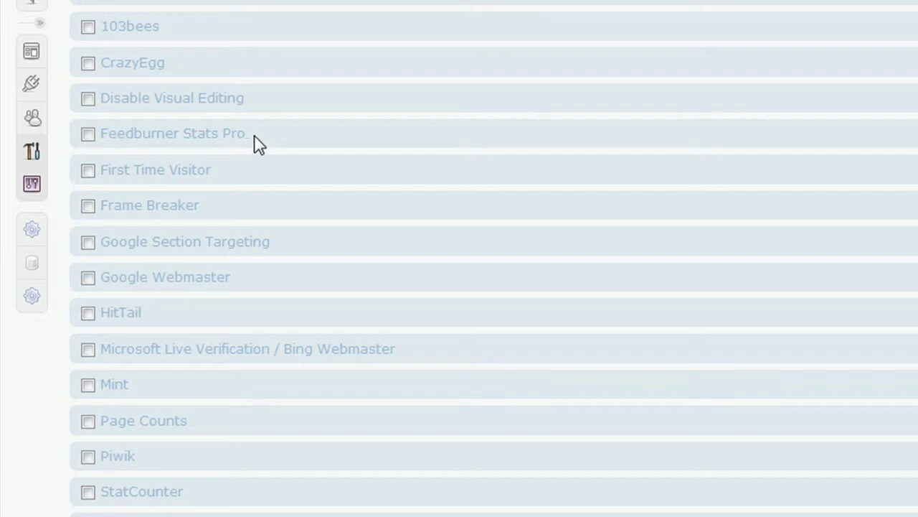
scroll(230, 162, down, 3)
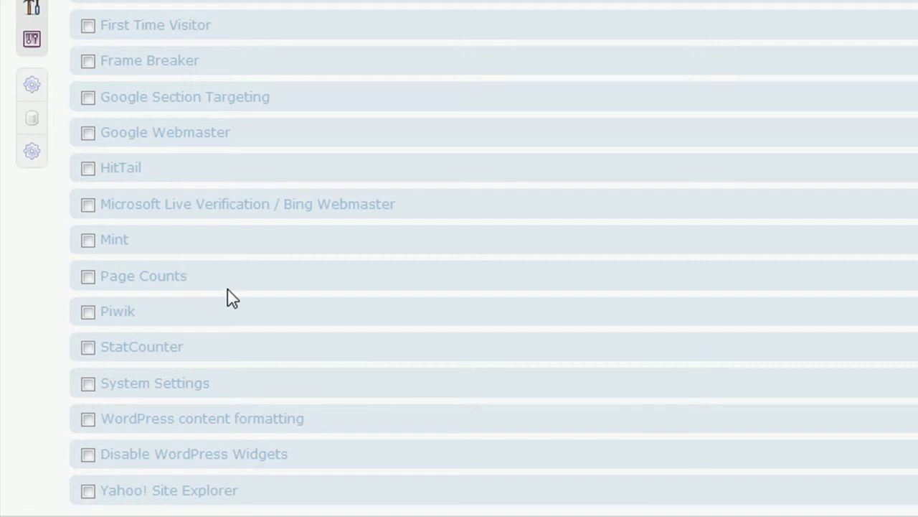
scroll(232, 298, up, 6)
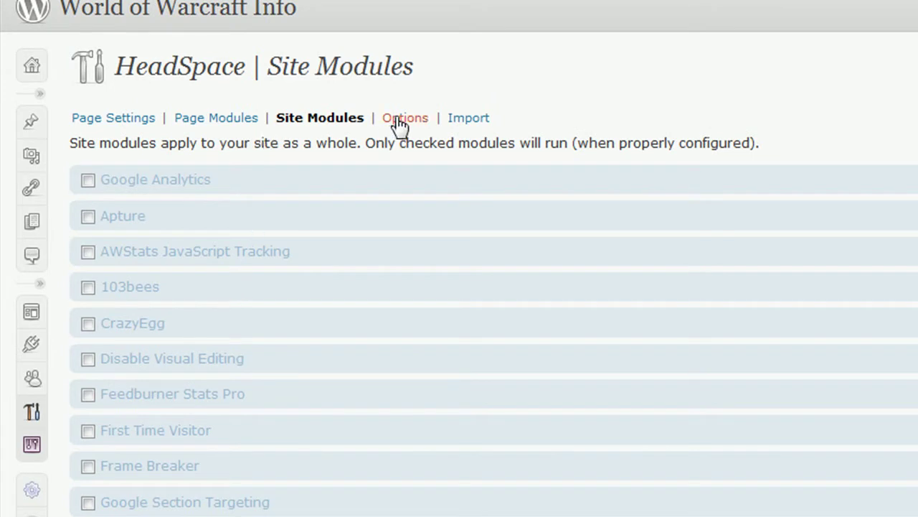
- On HeadSpace Page Modules, move Page-specific Plugins from the Disabled panel into Advanced
click(195, 128)
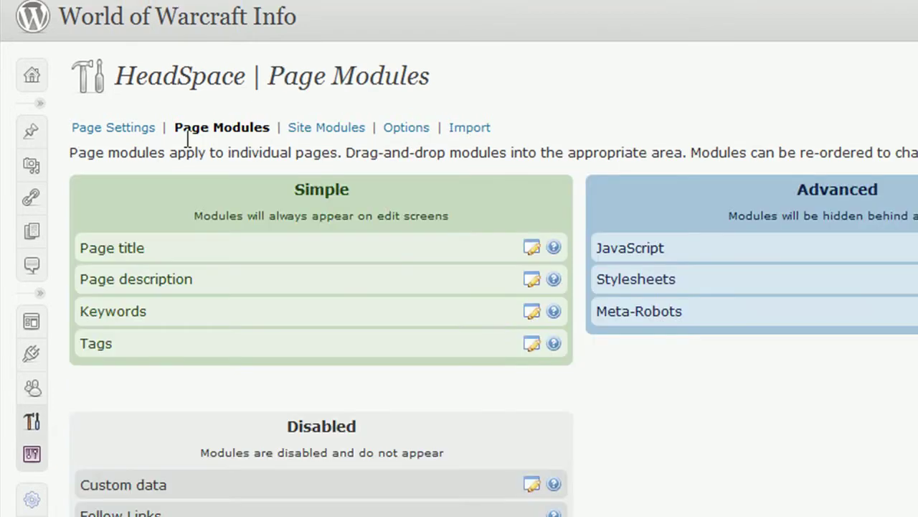
scroll(641, 476, down, 3)
drag(211, 340, 711, 87)
scroll(800, 289, up, 2)
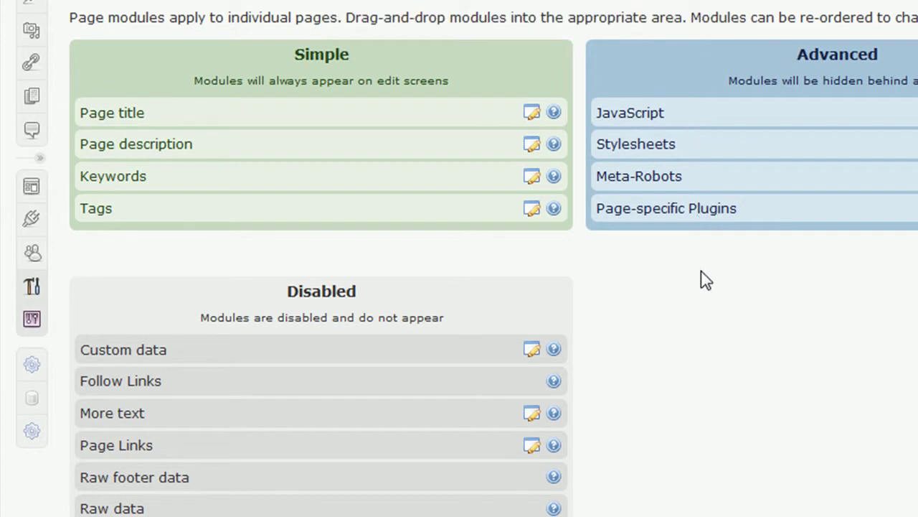
- Move Page-specific Theme from the Disabled panel into the Advanced panel as well
scroll(695, 291, down, 2)
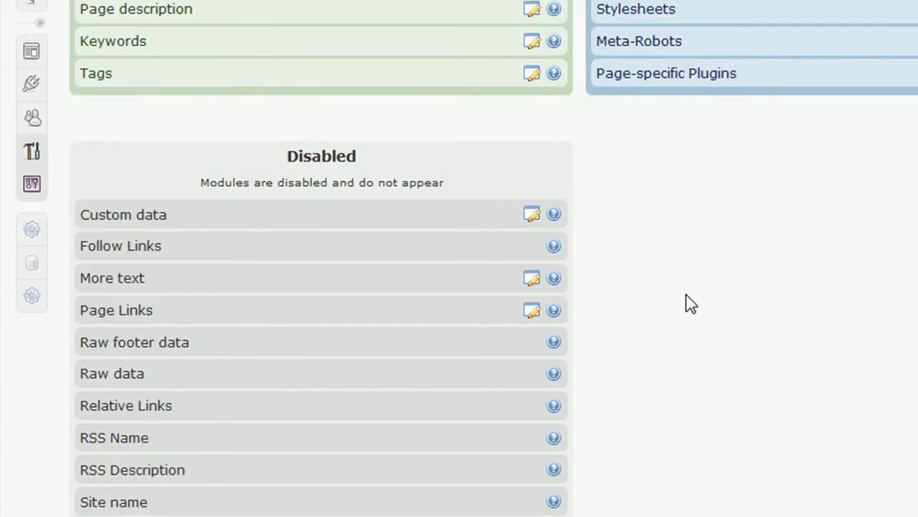
scroll(617, 395, down, 2)
drag(155, 485, 701, 69)
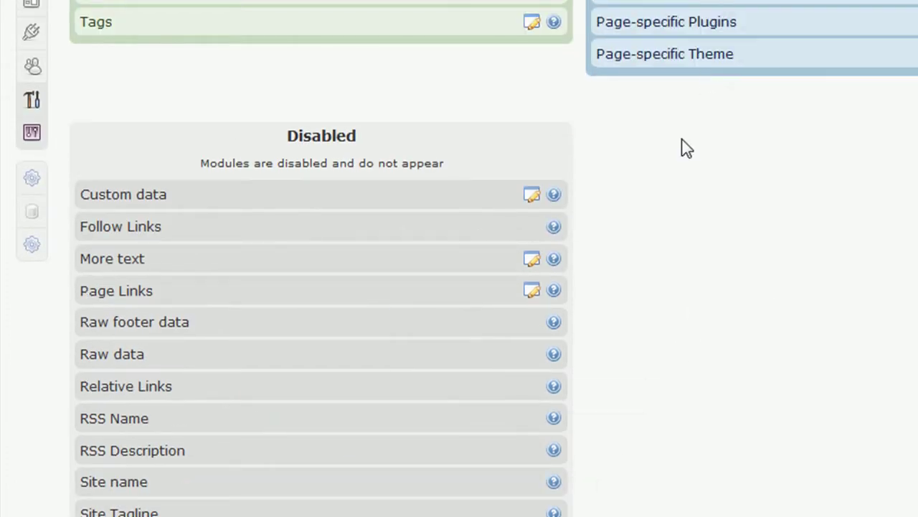
scroll(615, 344, up, 3)
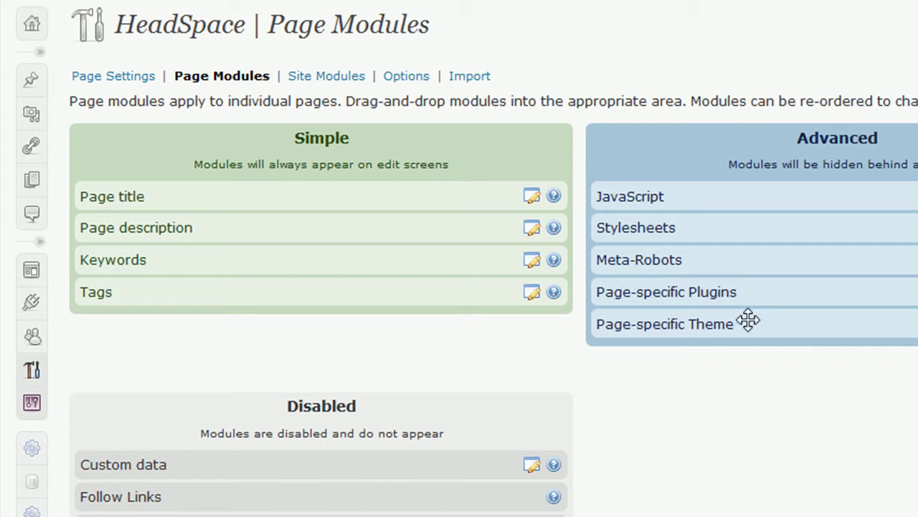
scroll(749, 320, up, 1)
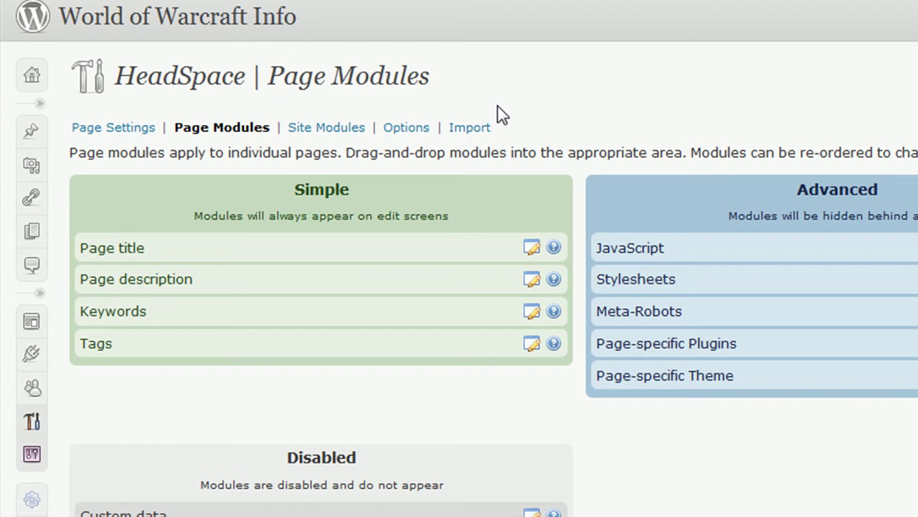
- Bring the Calc load-time sheet, showing Initial load at 82 queries and .598 seconds, back to front
key(alt+Tab)
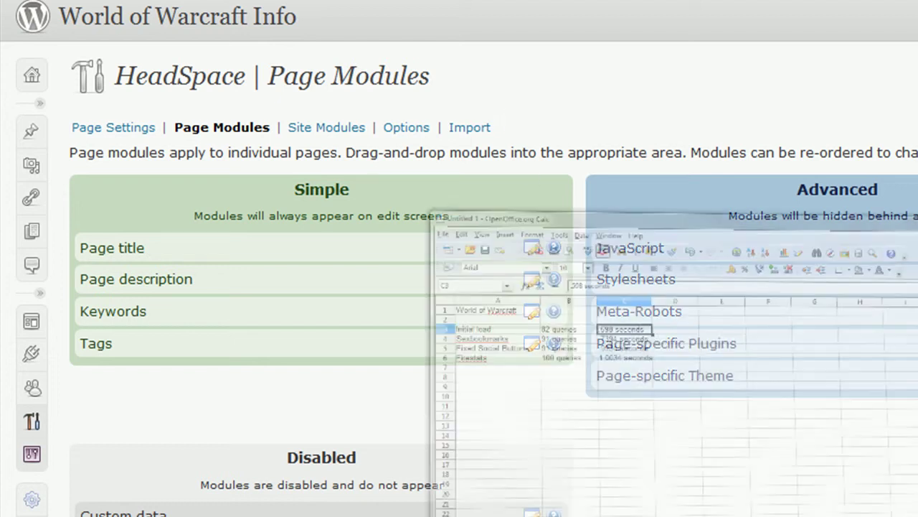